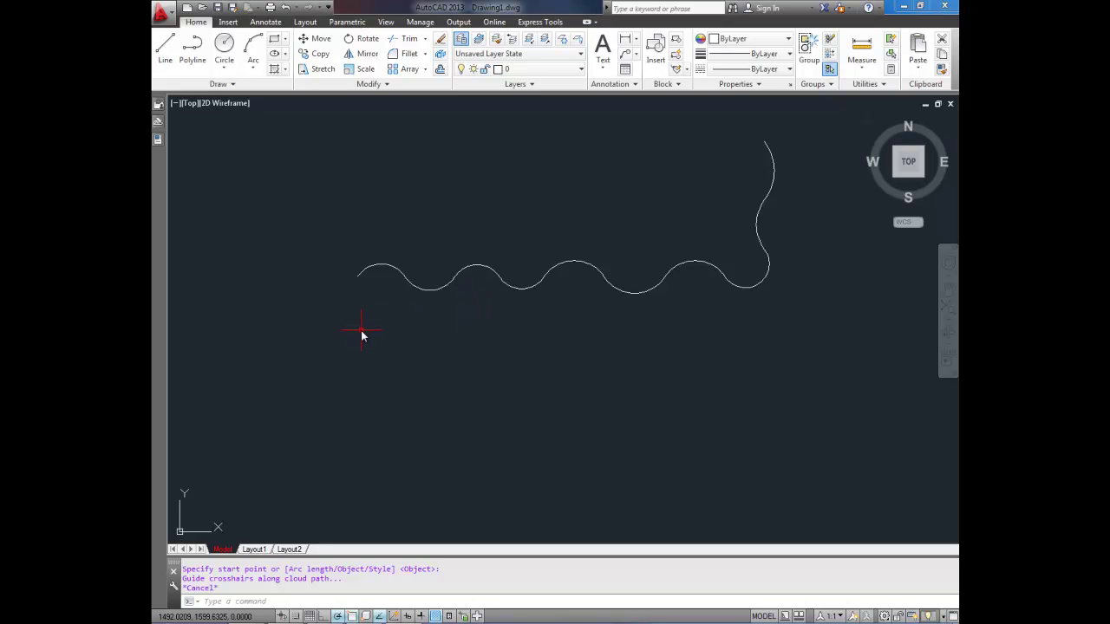
Start a polyline below the wavy line and draw its first downward arc through a second point.
type("pl")
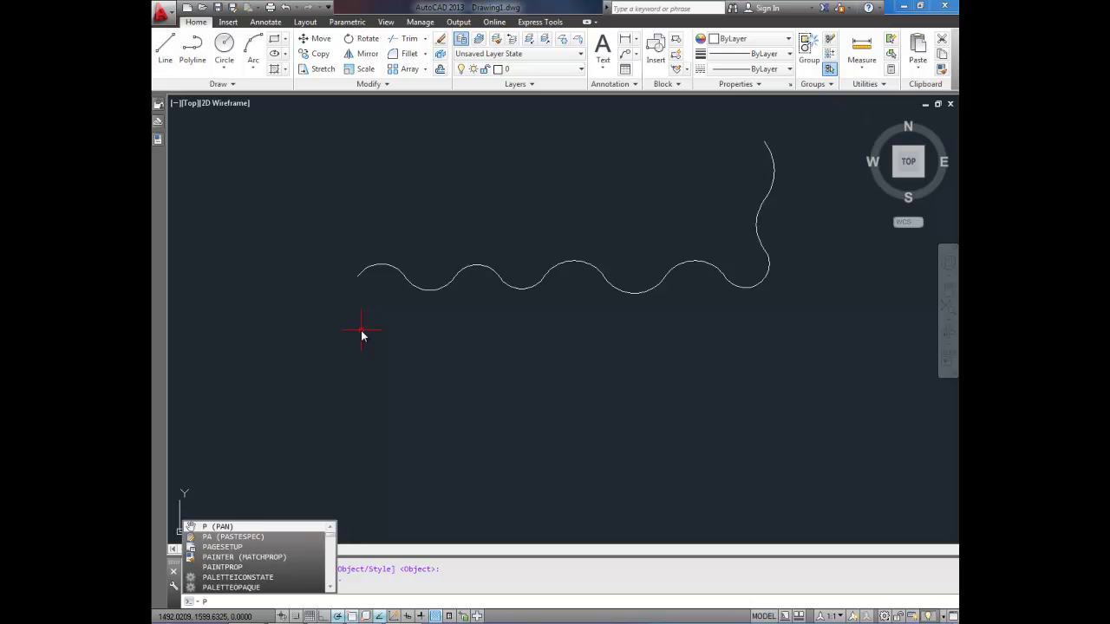
key("Return")
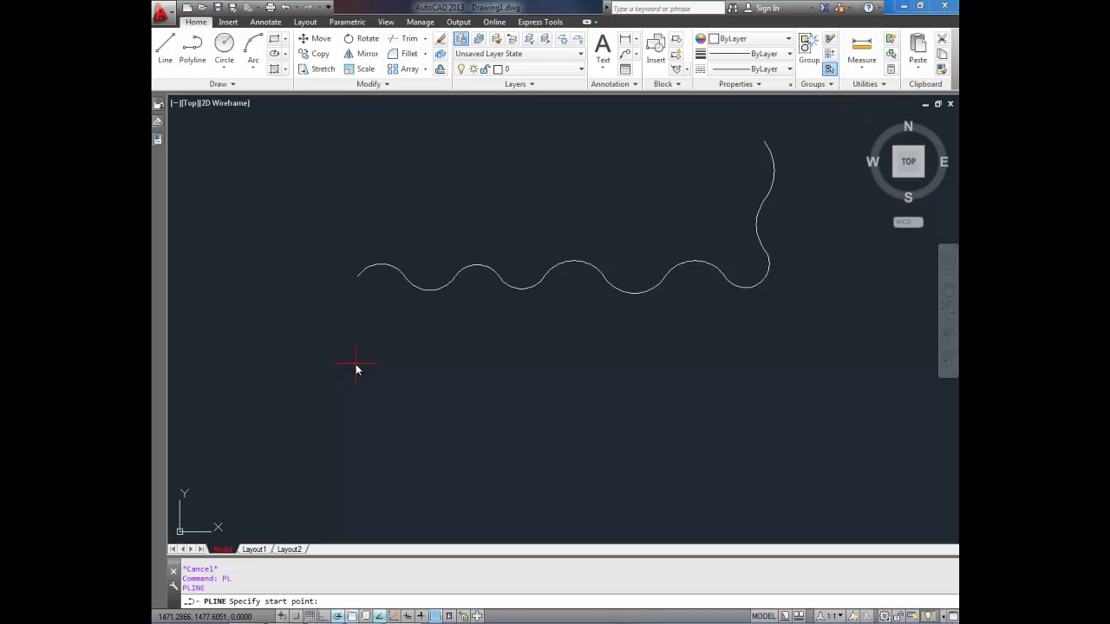
left_click(355, 364)
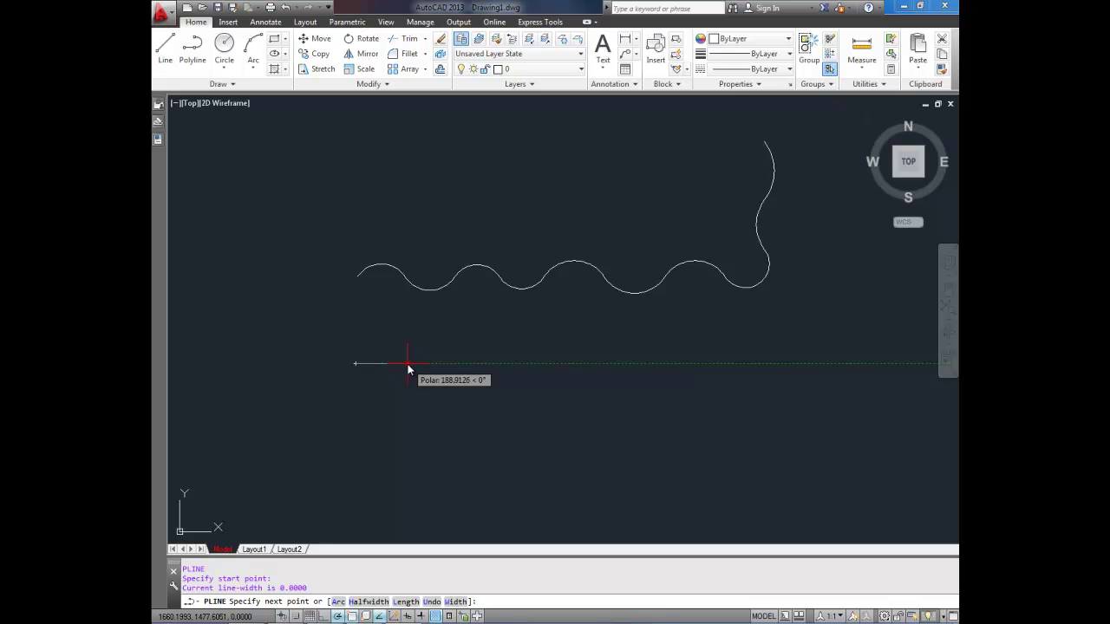
type("a")
key("Return")
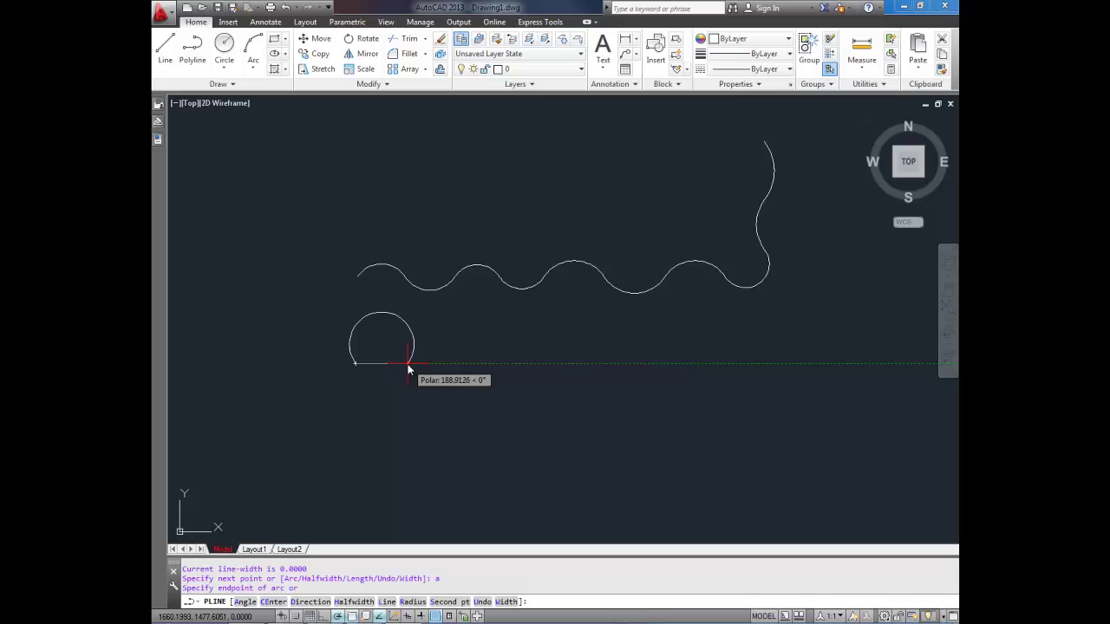
type("s")
key("Return")
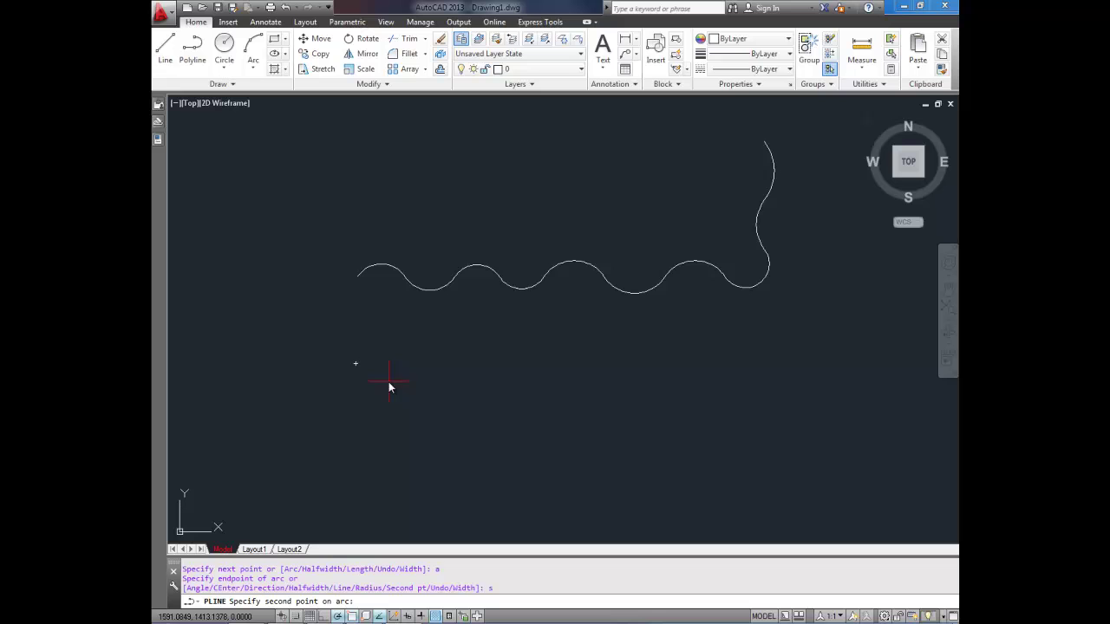
left_click(384, 384)
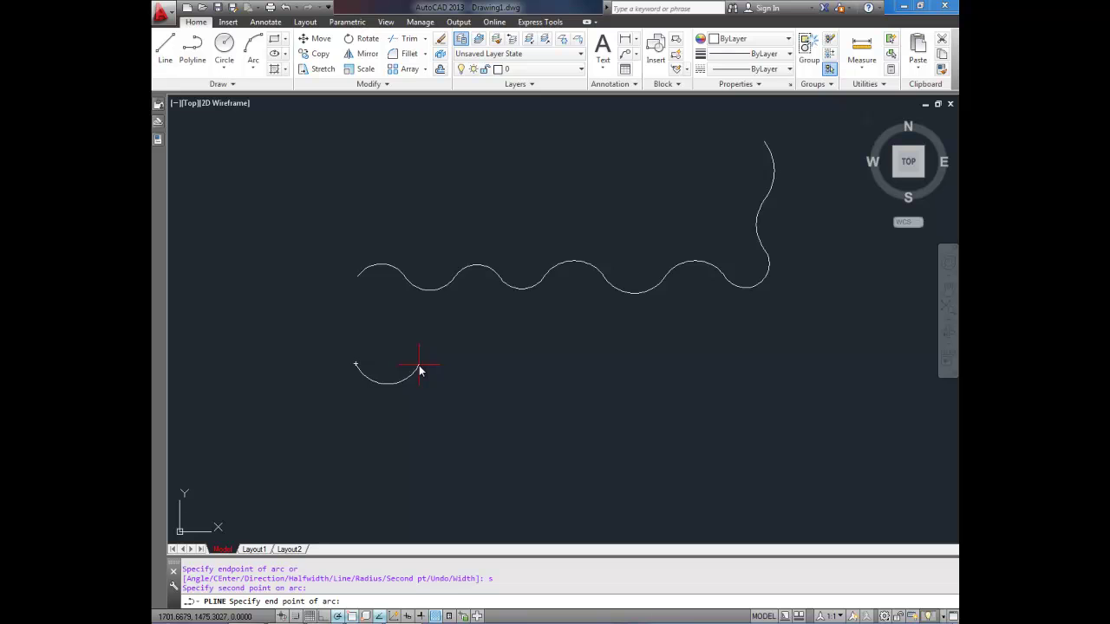
left_click(422, 366)
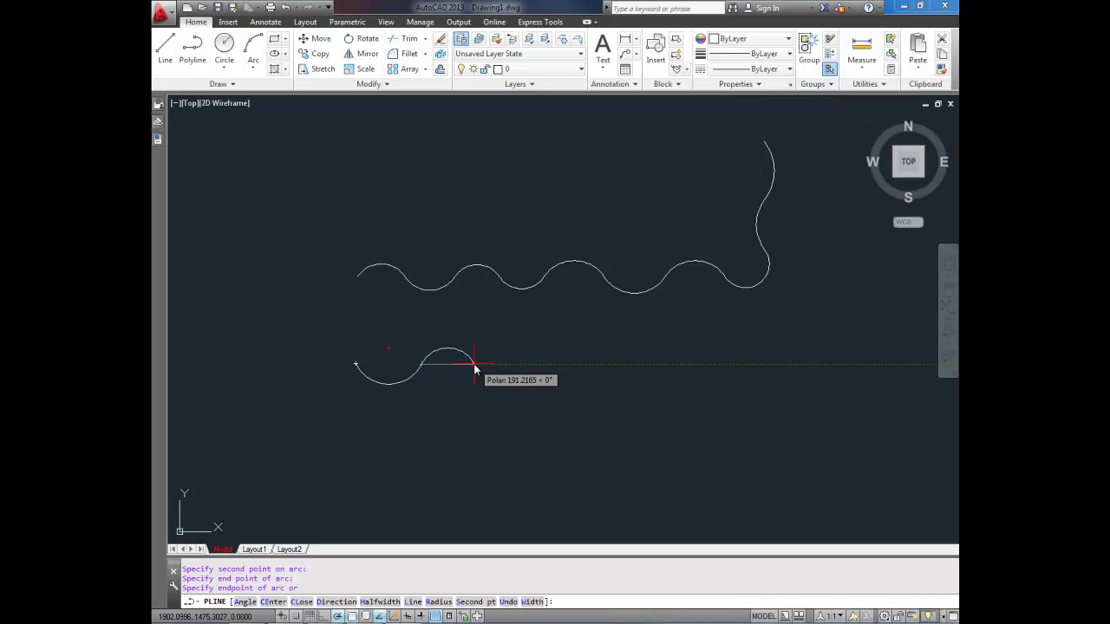
Continue the arc polyline with 200, 50, 100 and 200 unit arcs plus a picked final arc, then end it.
type("200")
key("Return")
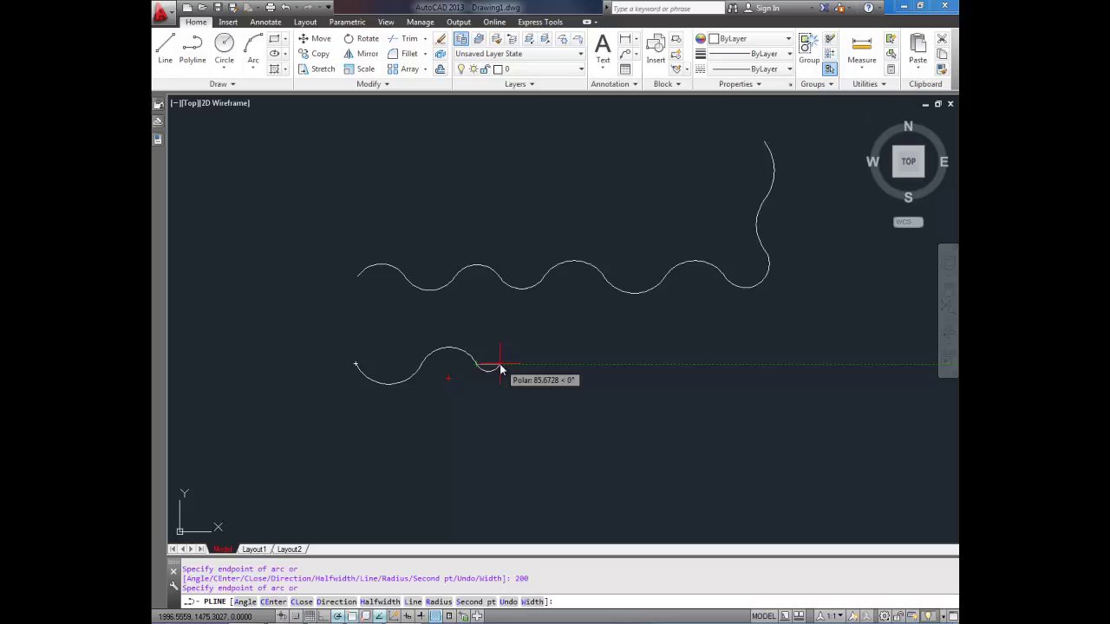
type("50")
key("Return")
type("100")
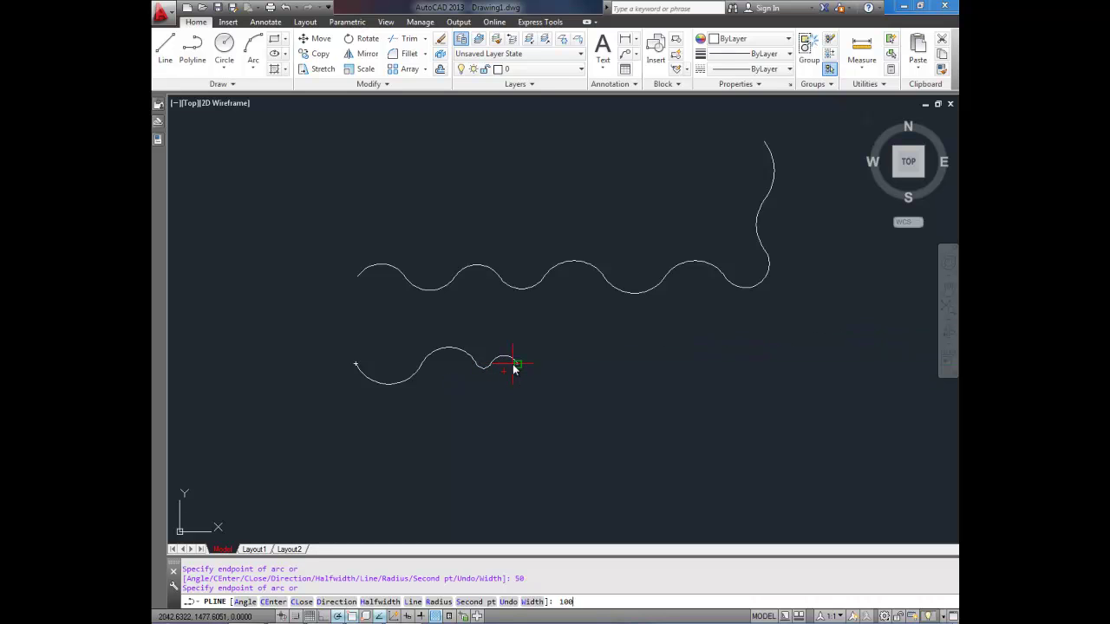
key("Return")
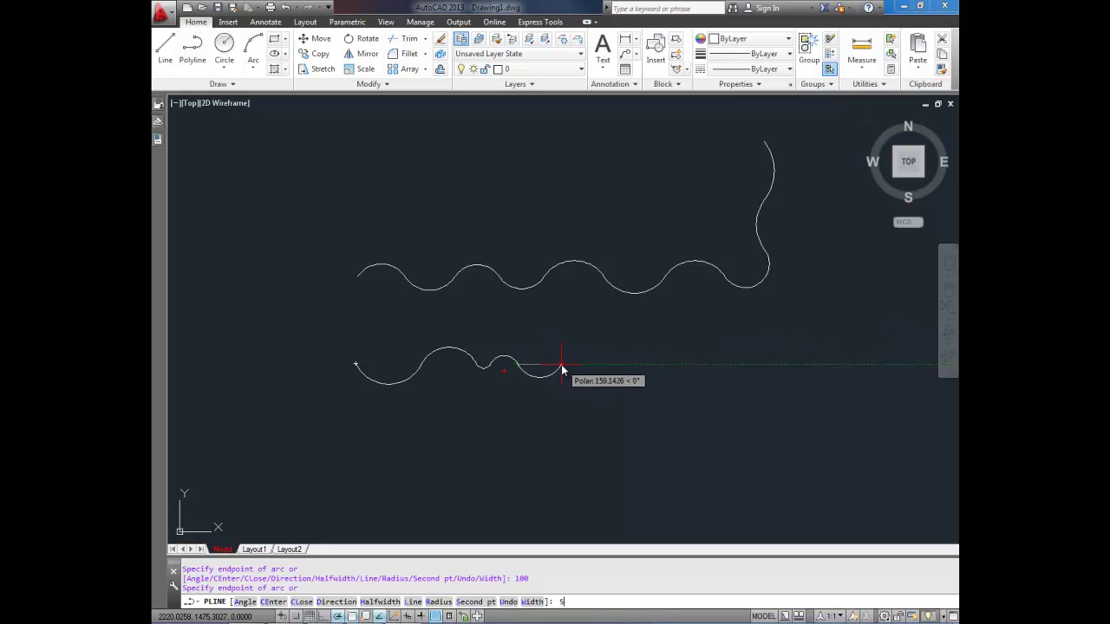
type("200")
key("Return")
left_click(621, 365)
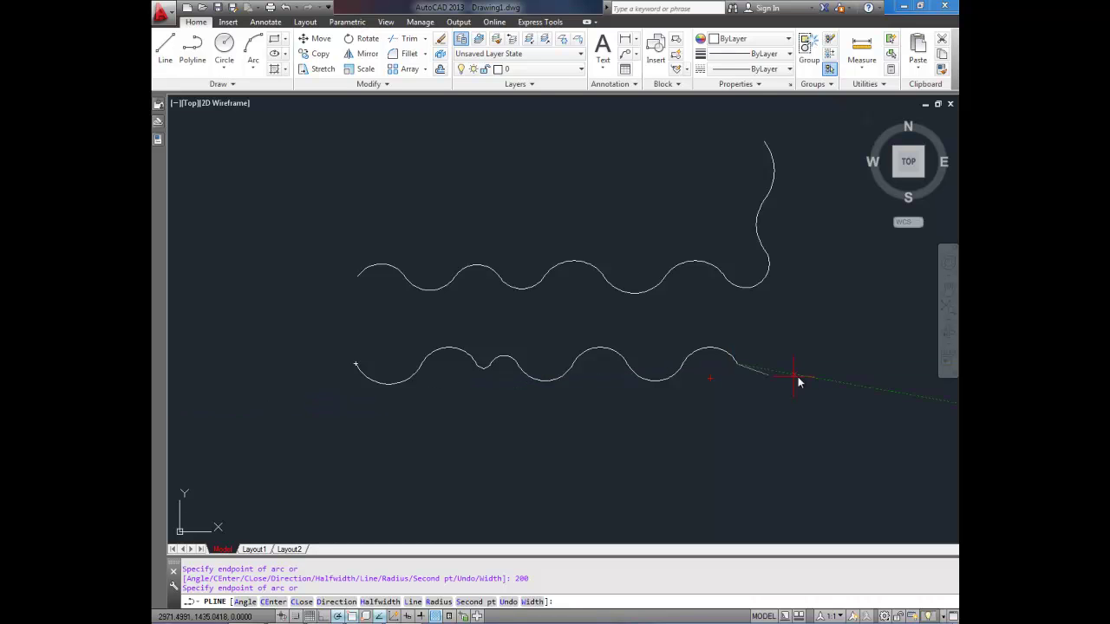
key("Return")
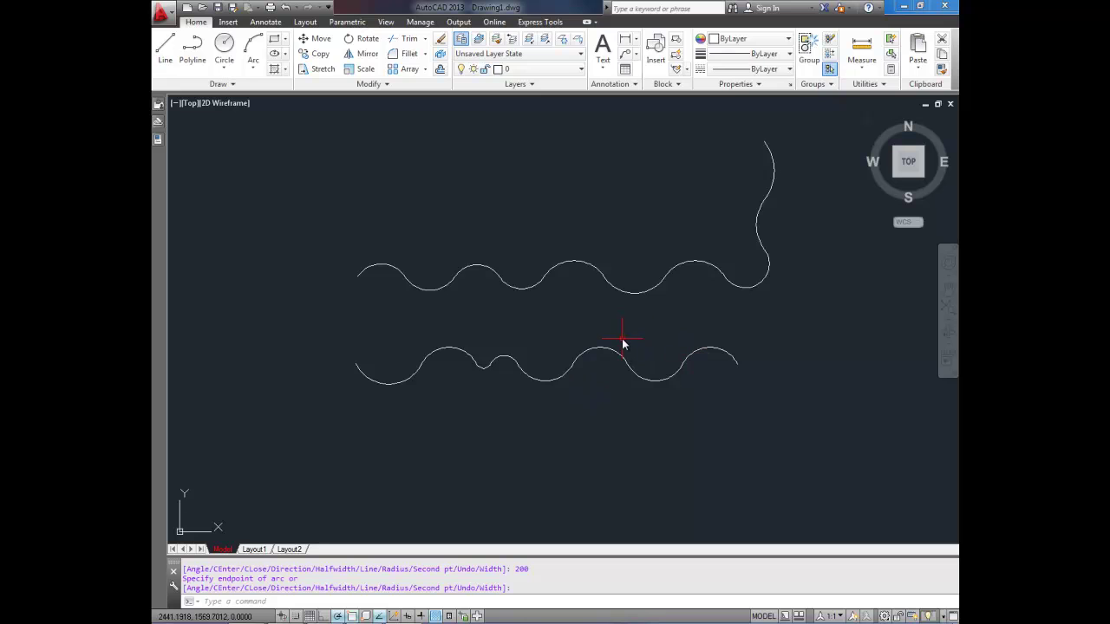
Start a Revision Cloud from the expanded Draw panel with arc lengths 150 minimum and 200 maximum.
left_click(223, 84)
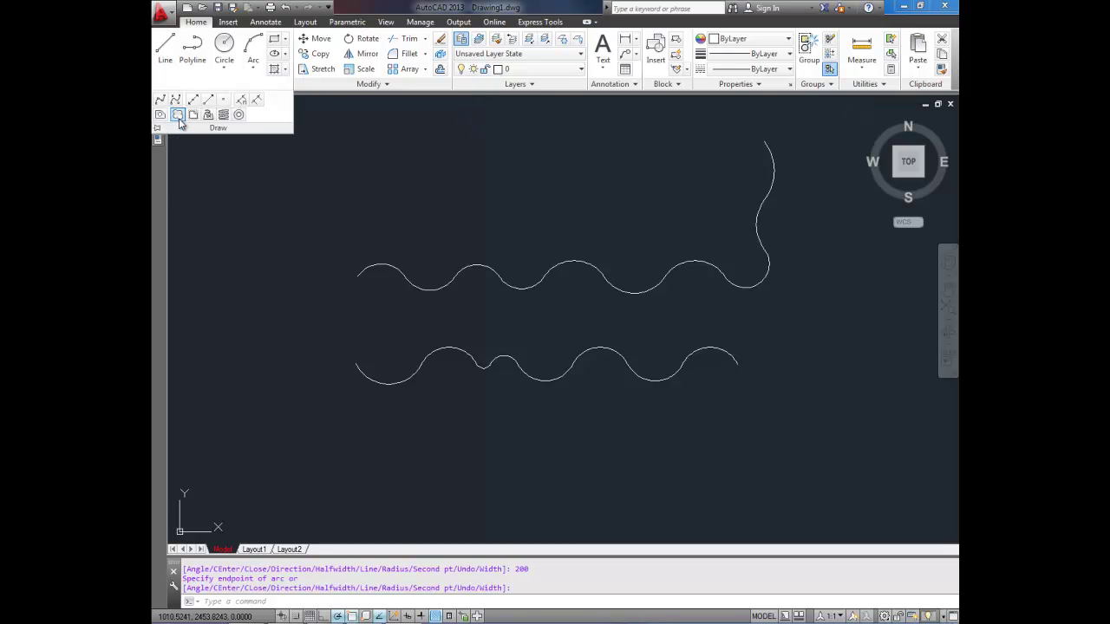
left_click(178, 116)
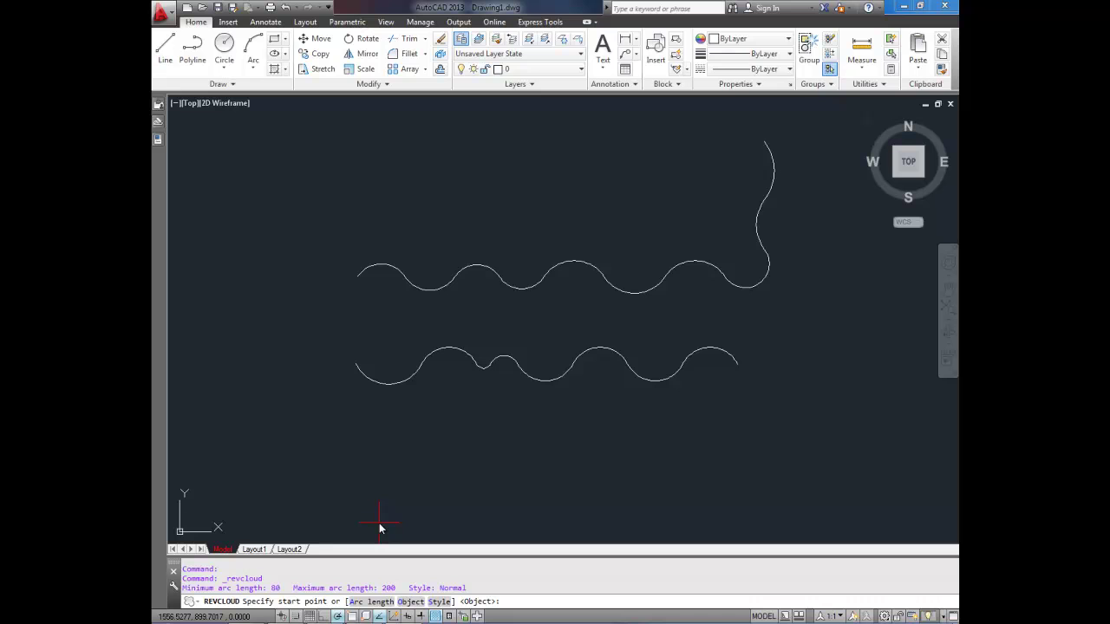
type("a")
key("Return")
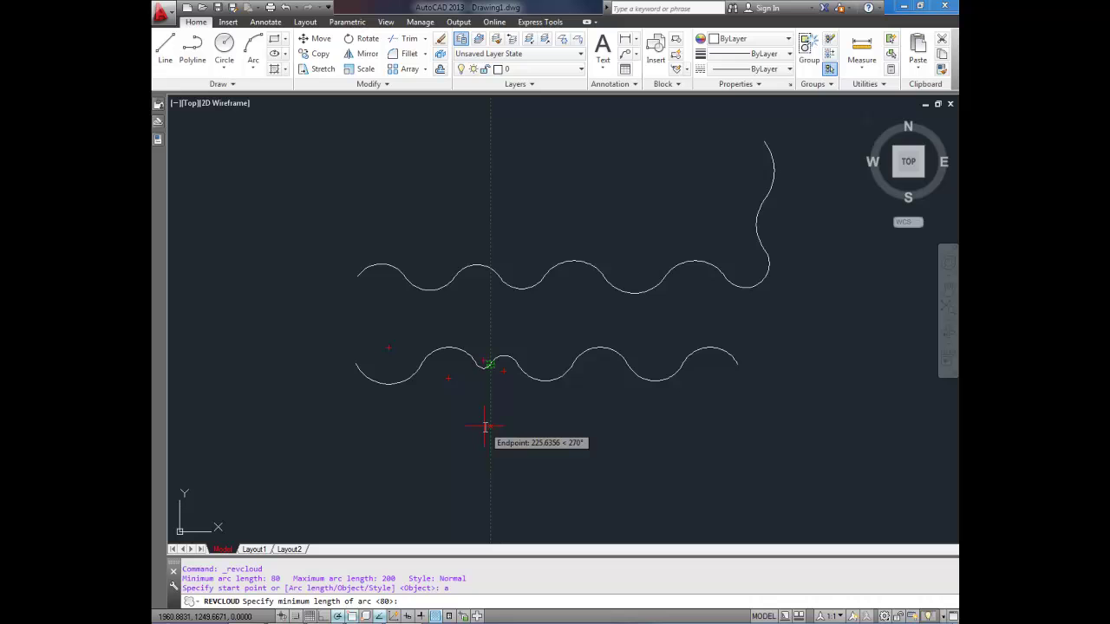
type("50")
key("Return")
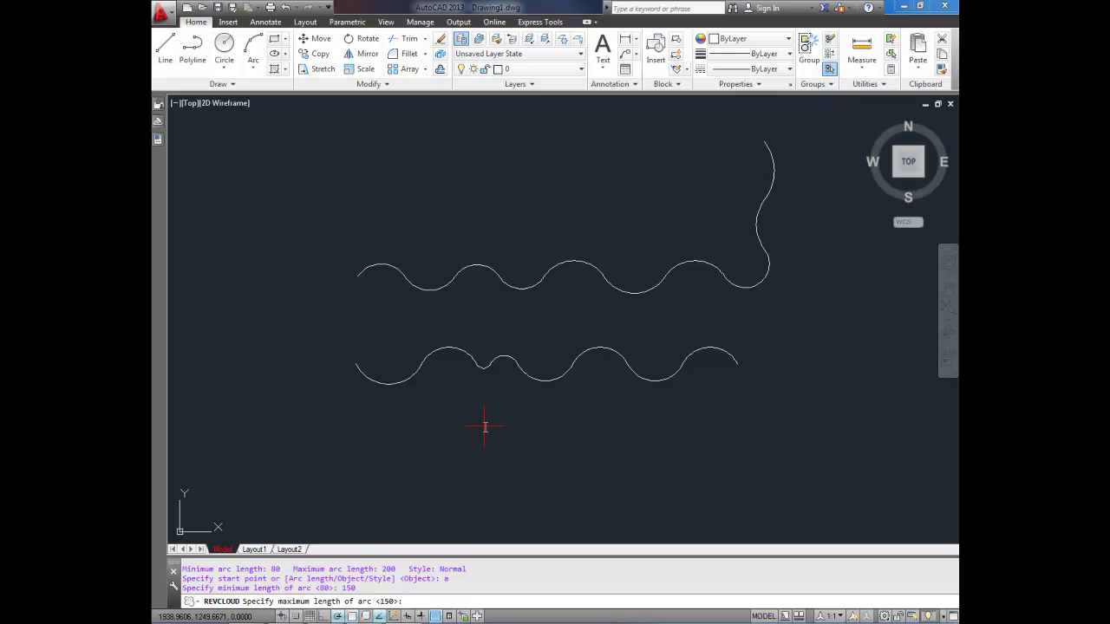
type("25")
key("BackSpace")
type("00")
key("Return")
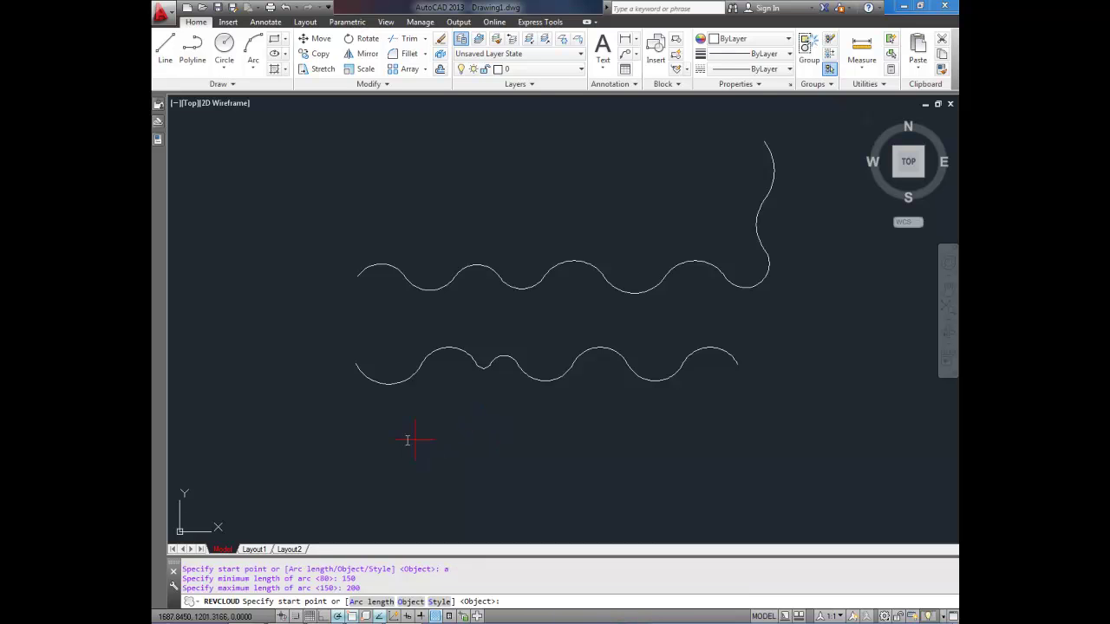
Trace the open revision cloud below the second wavy line and reverse its arc direction.
left_click(350, 456)
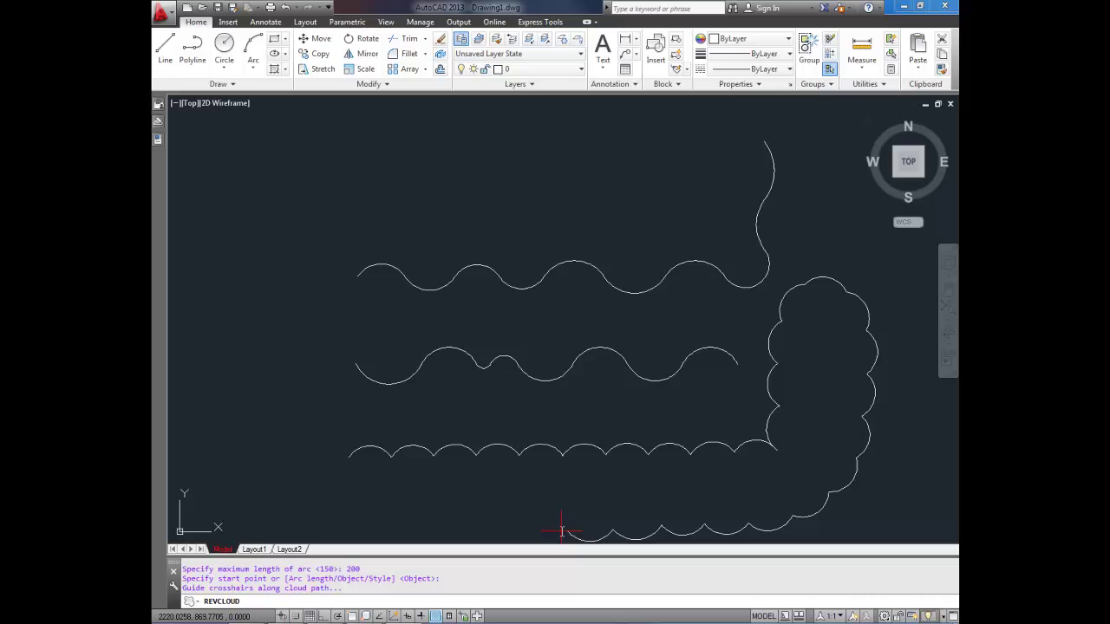
key("Return")
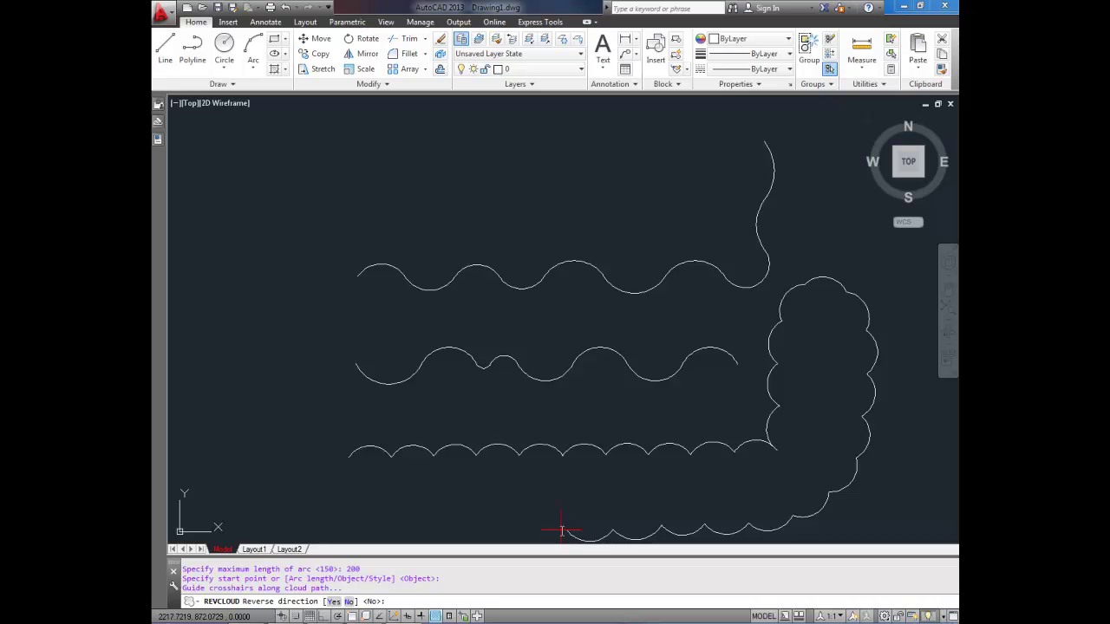
type("y")
key("Return")
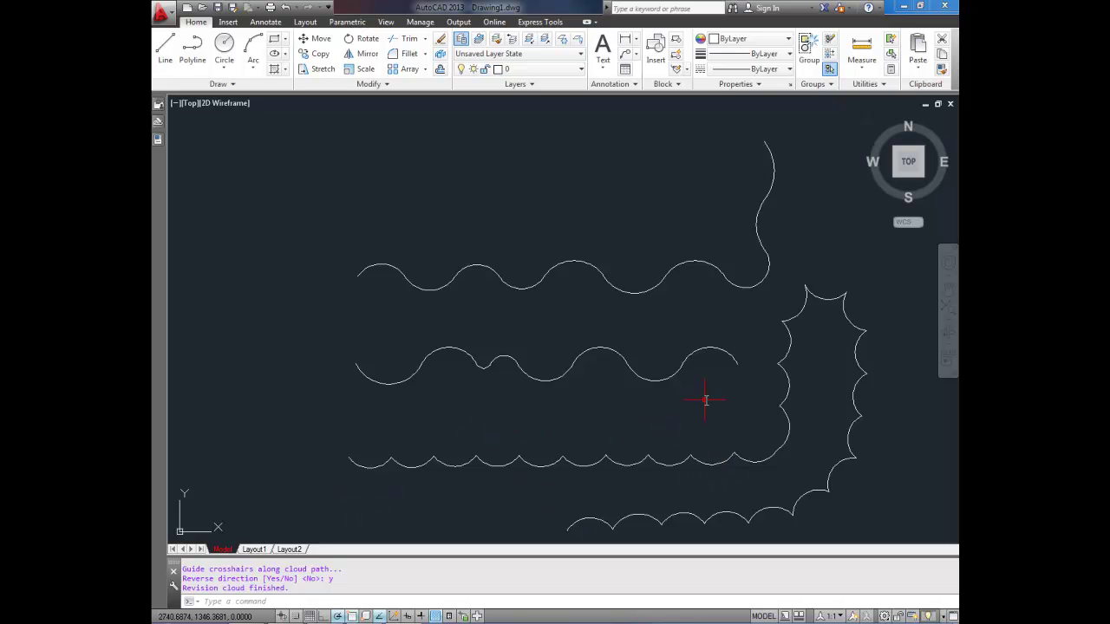
scroll(694, 373, "down", 3)
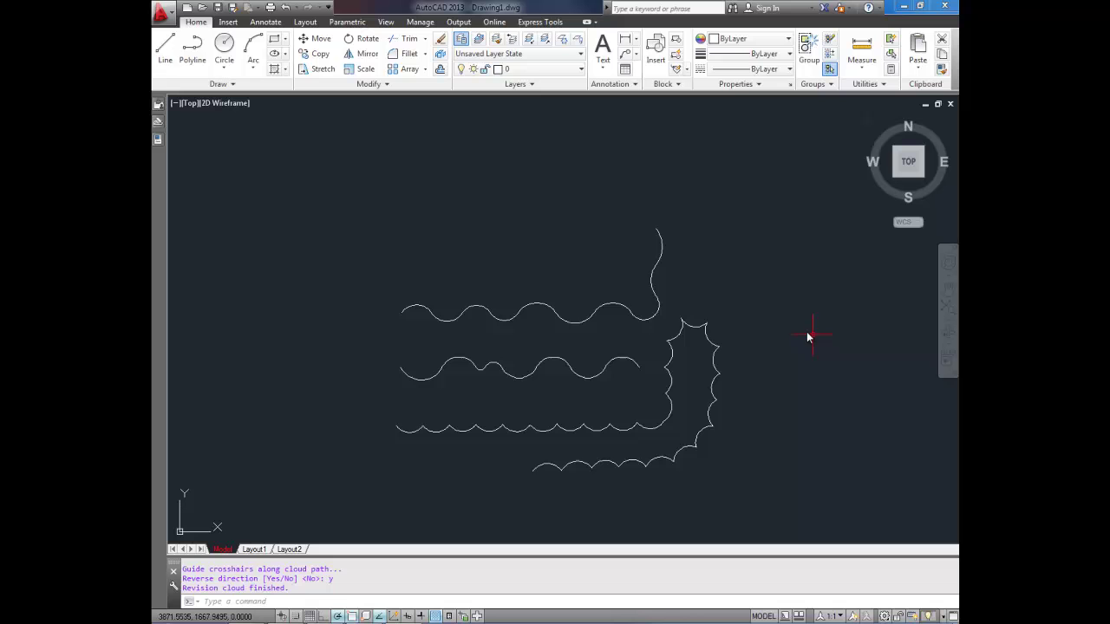
middle_click_drag(621, 423, 543, 391)
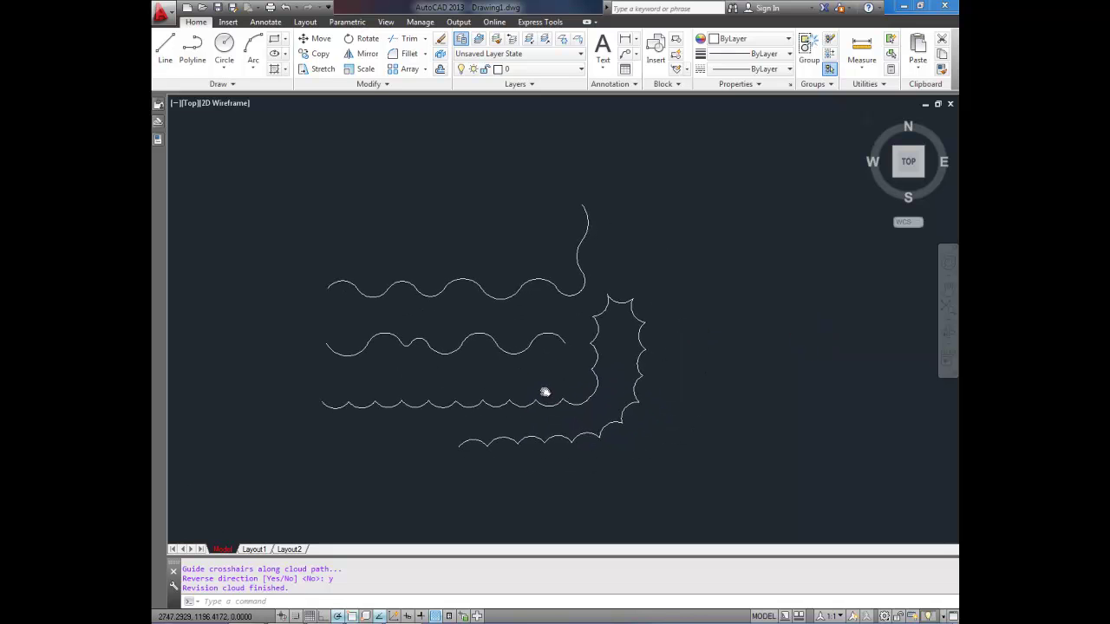
scroll(463, 436, "up", 2)
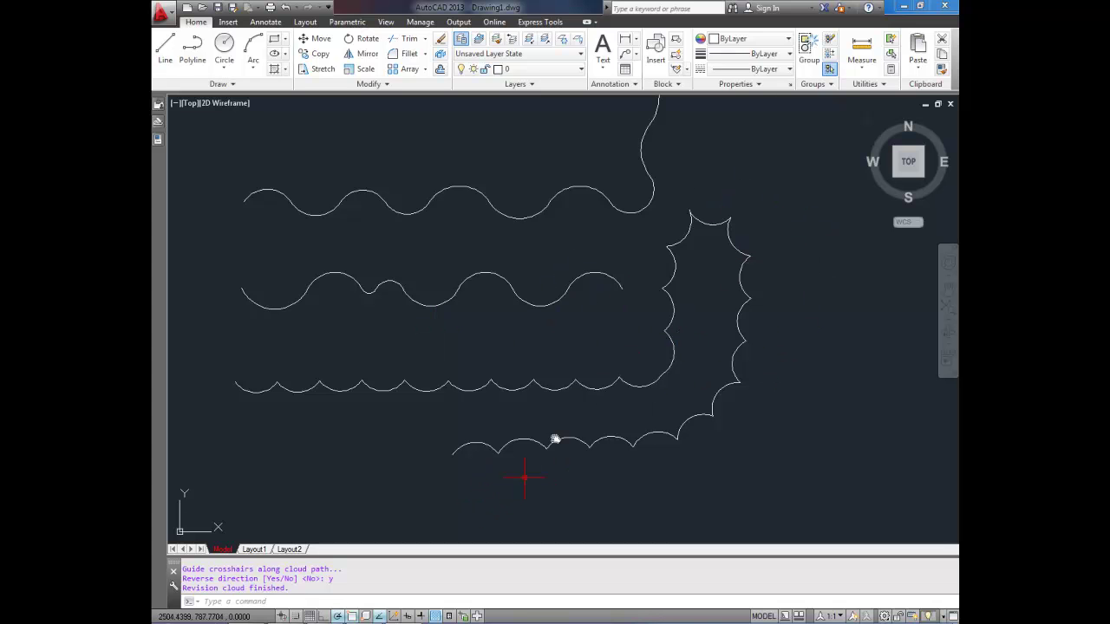
middle_click_drag(716, 181, 721, 223)
middle_click_drag(628, 245, 674, 188)
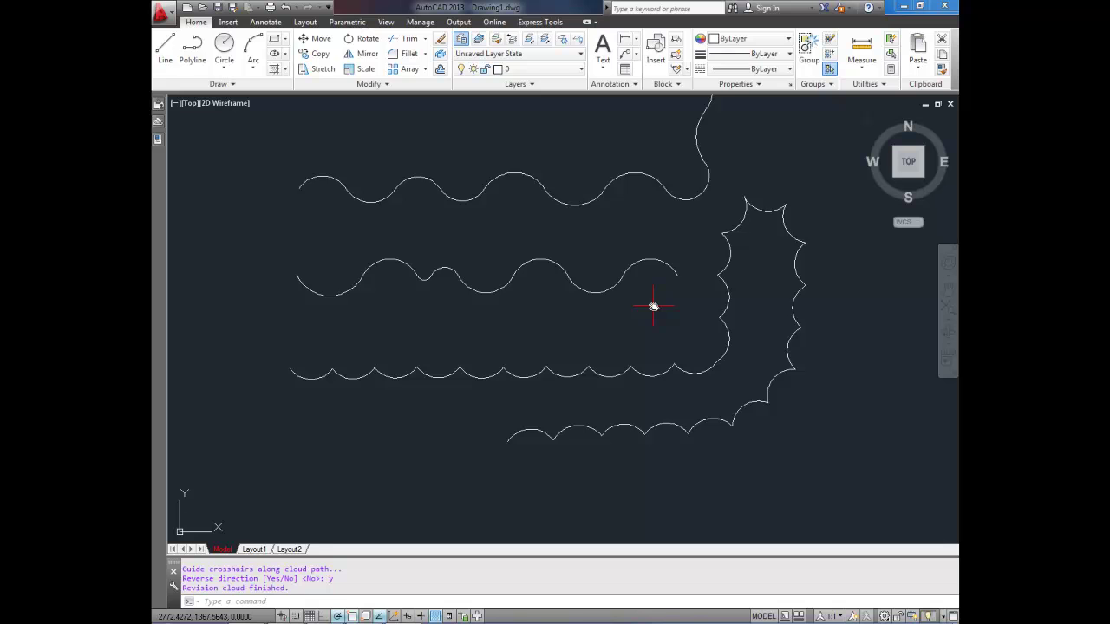
scroll(655, 310, "down", 2)
middle_click_drag(656, 315, 565, 320)
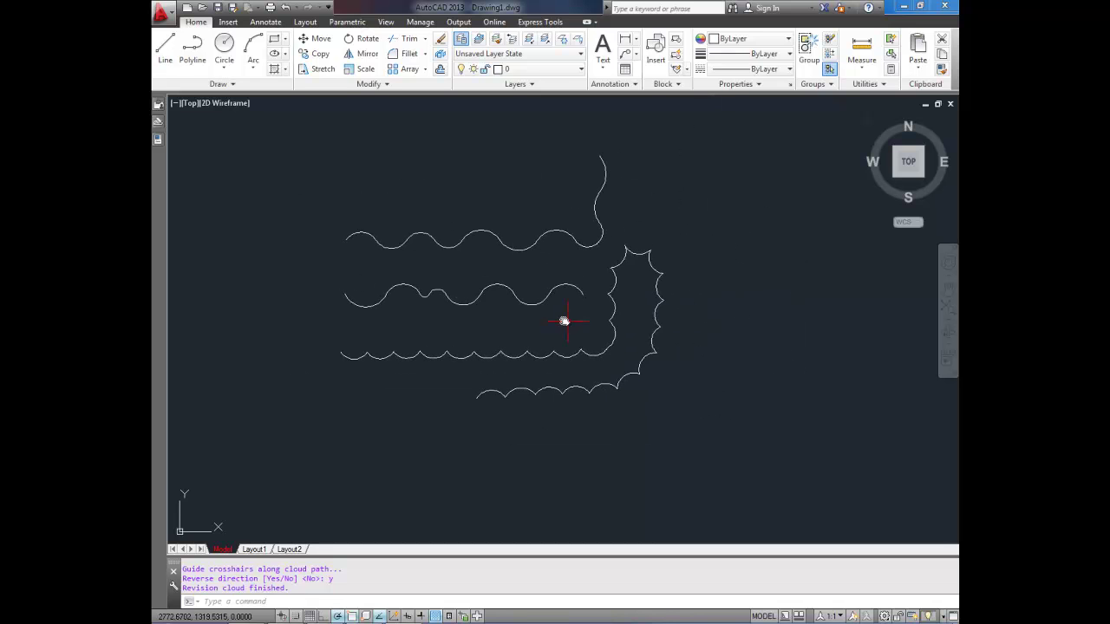
scroll(525, 317, "up", 2)
scroll(646, 309, "down", 2)
scroll(654, 310, "up", 2)
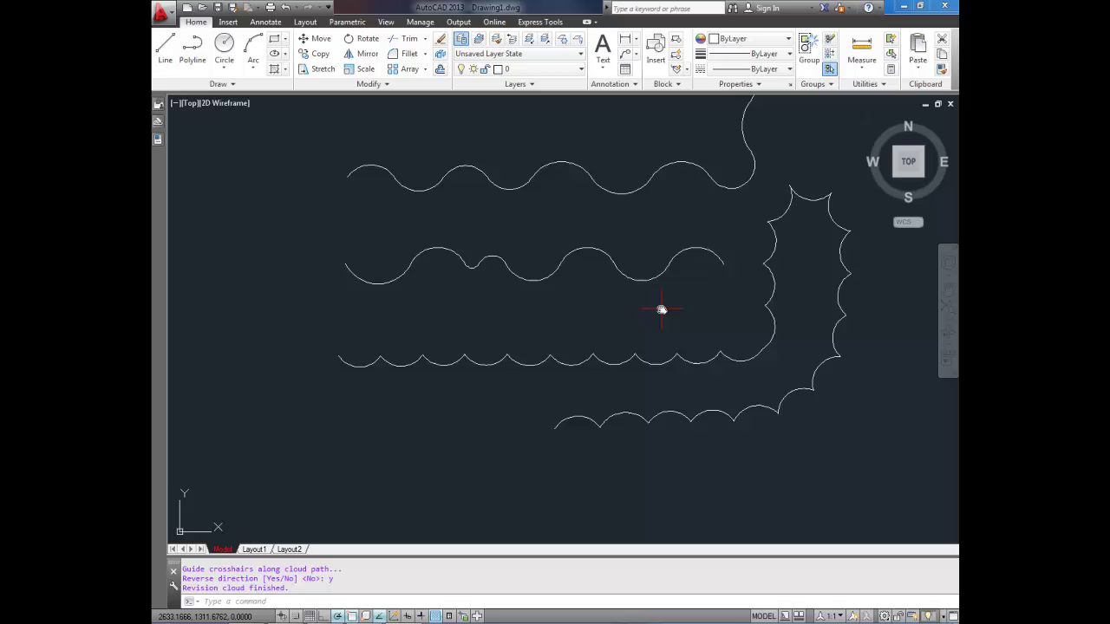